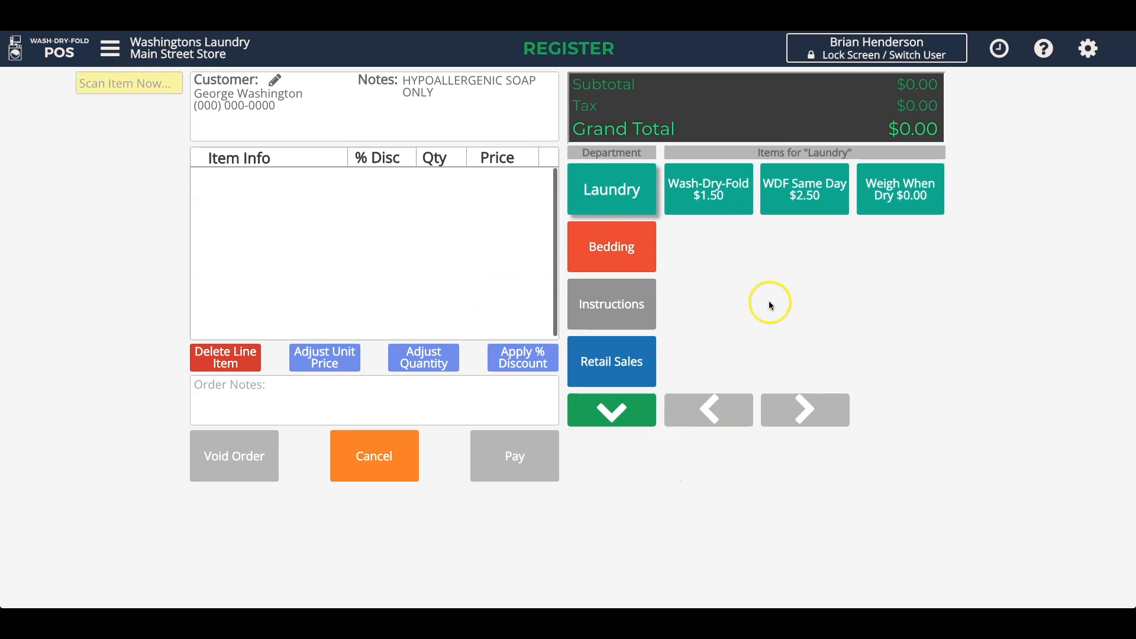
Step: Add 3.5 lb of Wash-Dry-Fold with the $15.00 Minimum Order, skip the due date and return to the order without taking payment
left_click(709, 197)
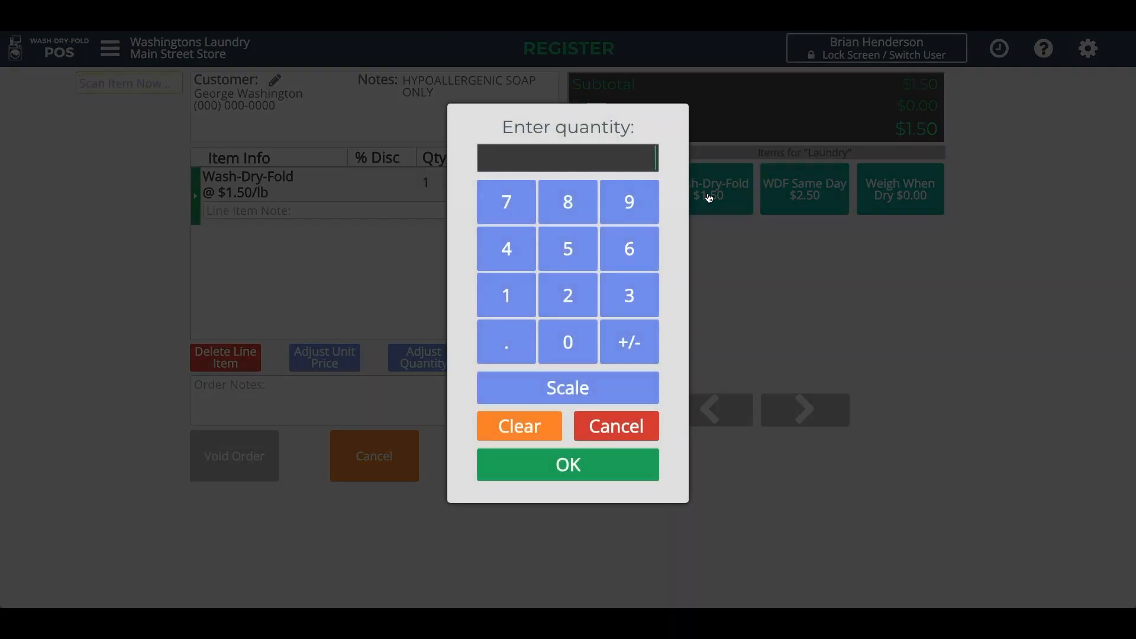
left_click(557, 465)
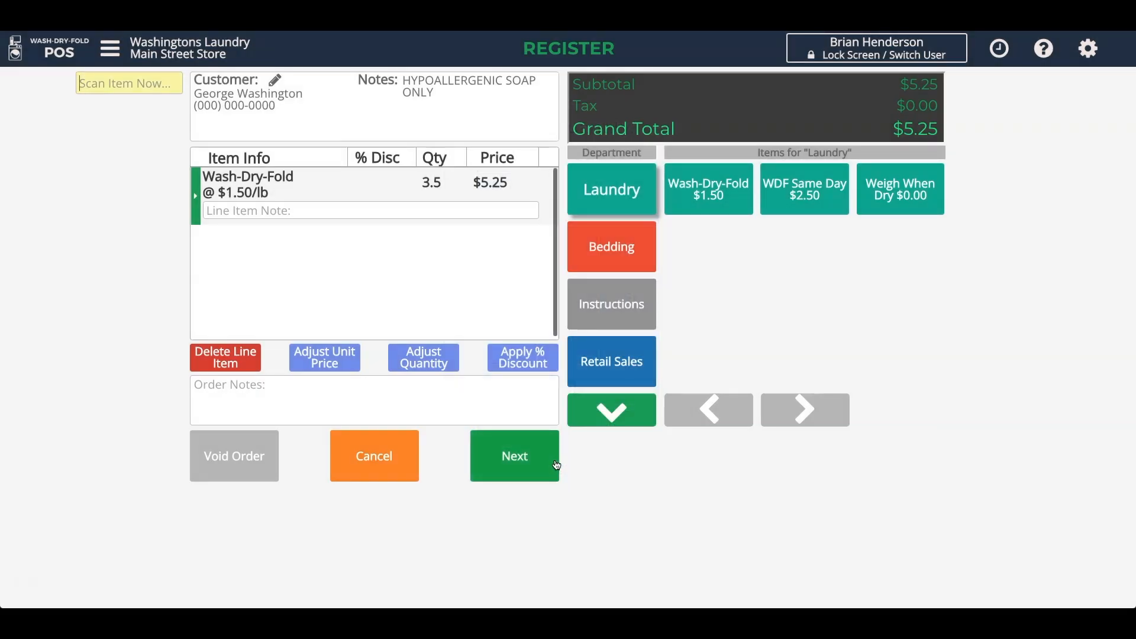
left_click(513, 459)
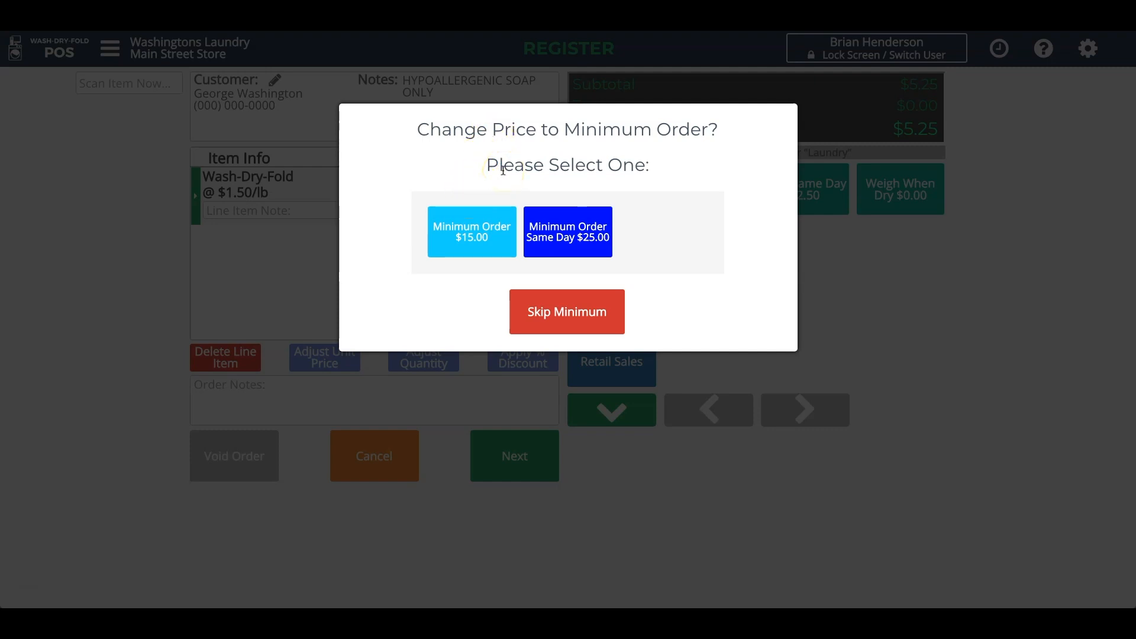
left_click(483, 246)
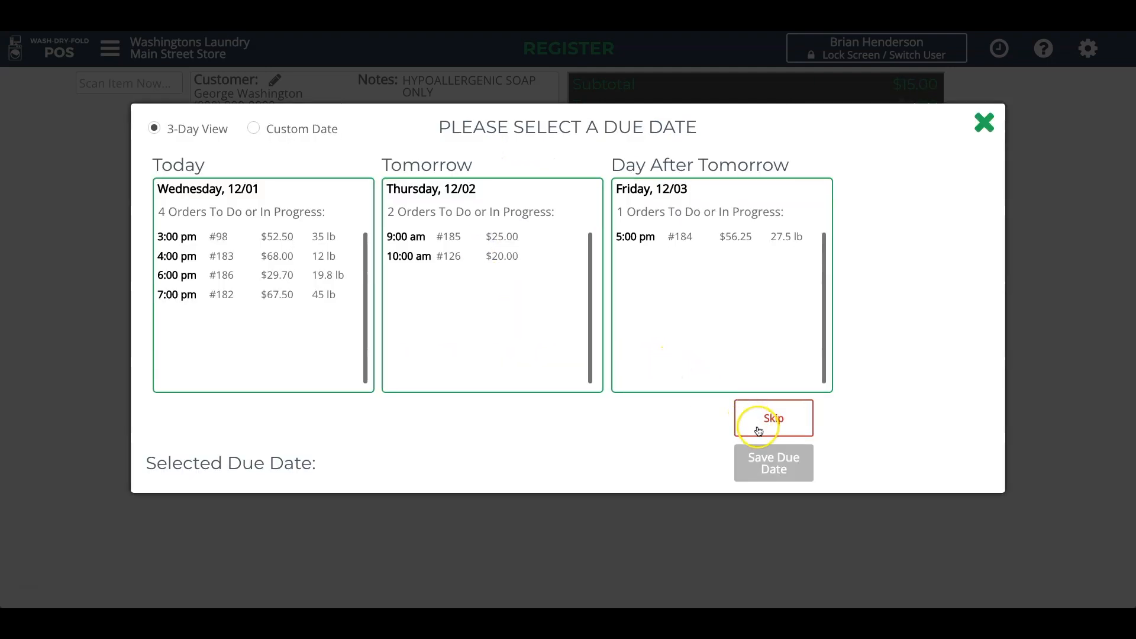
left_click(759, 430)
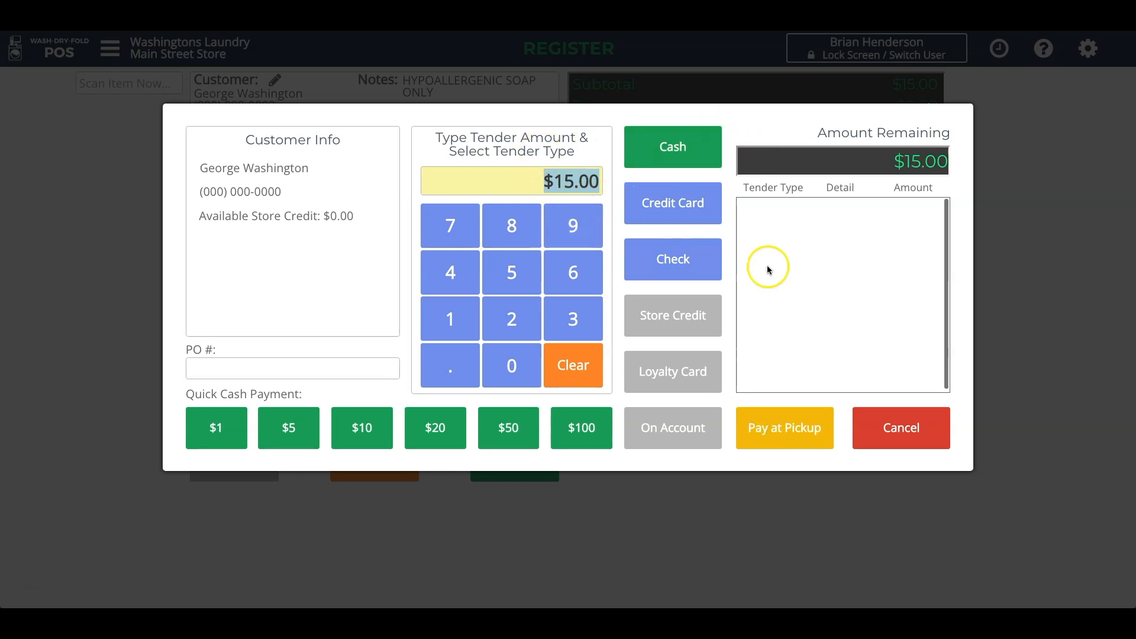
left_click(917, 437)
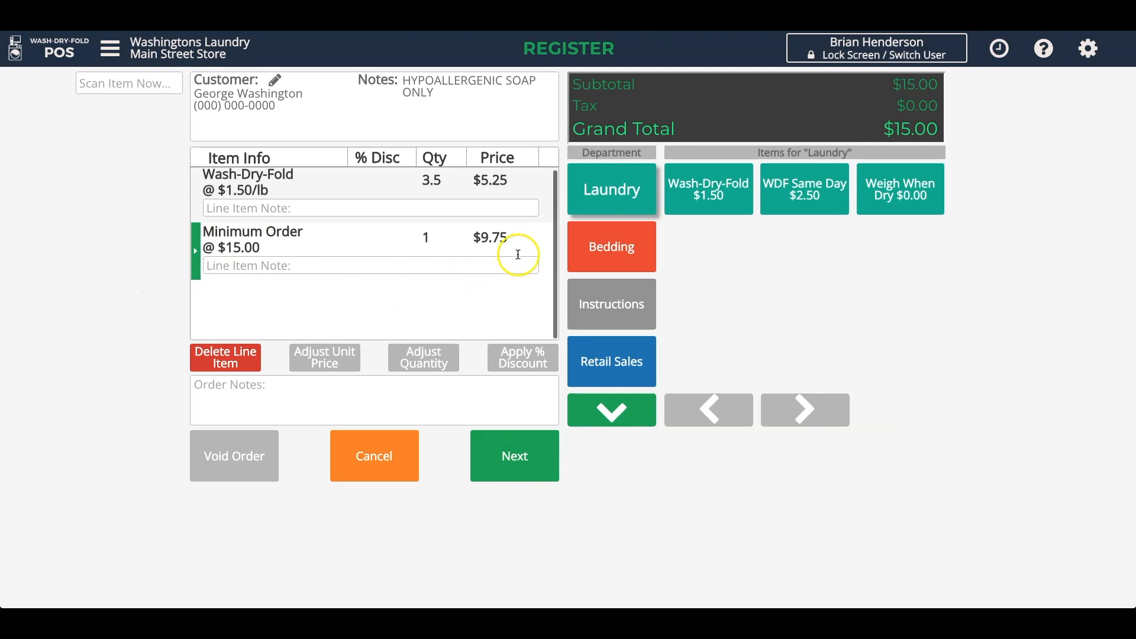
Step: Delete the Minimum Order line item from the order, keeping the Wash-Dry-Fold line
left_click(499, 250)
left_click(221, 357)
left_click(221, 357)
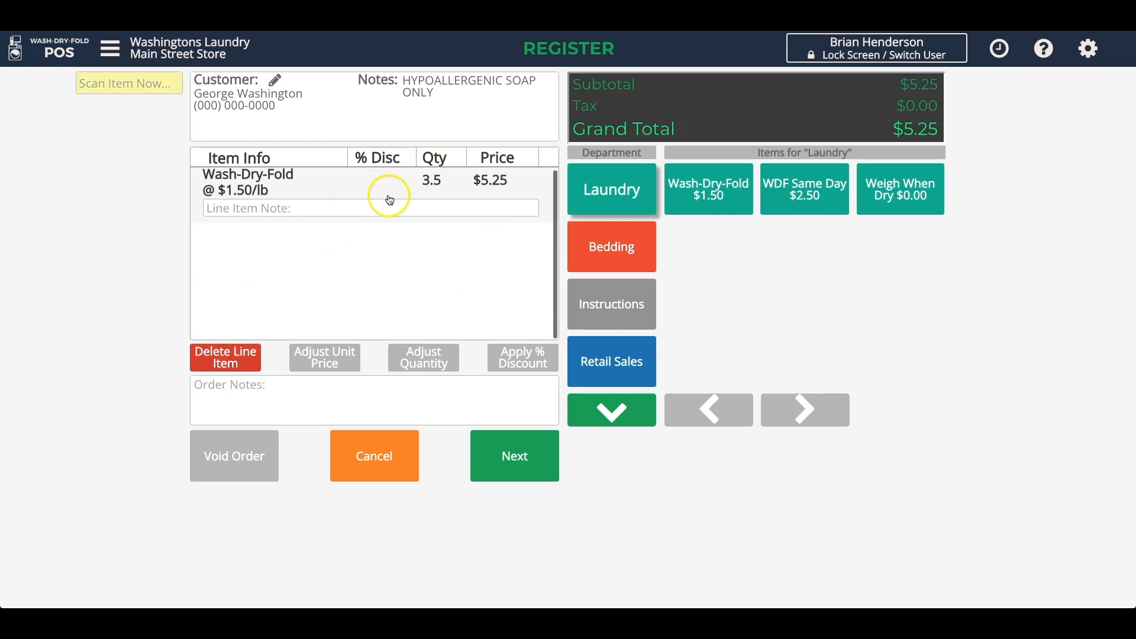
Step: Add a second 3.5 lb Wash-Dry-Fold line, apply the $15.00 Minimum Order without a due date, and return to the order without payment
left_click(711, 205)
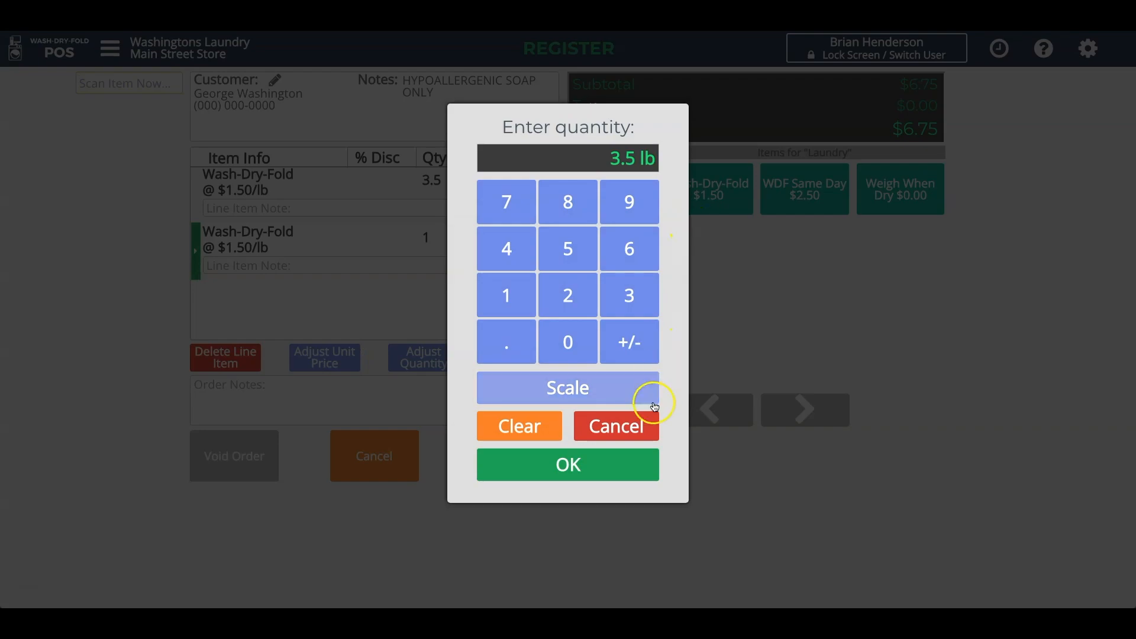
left_click(600, 474)
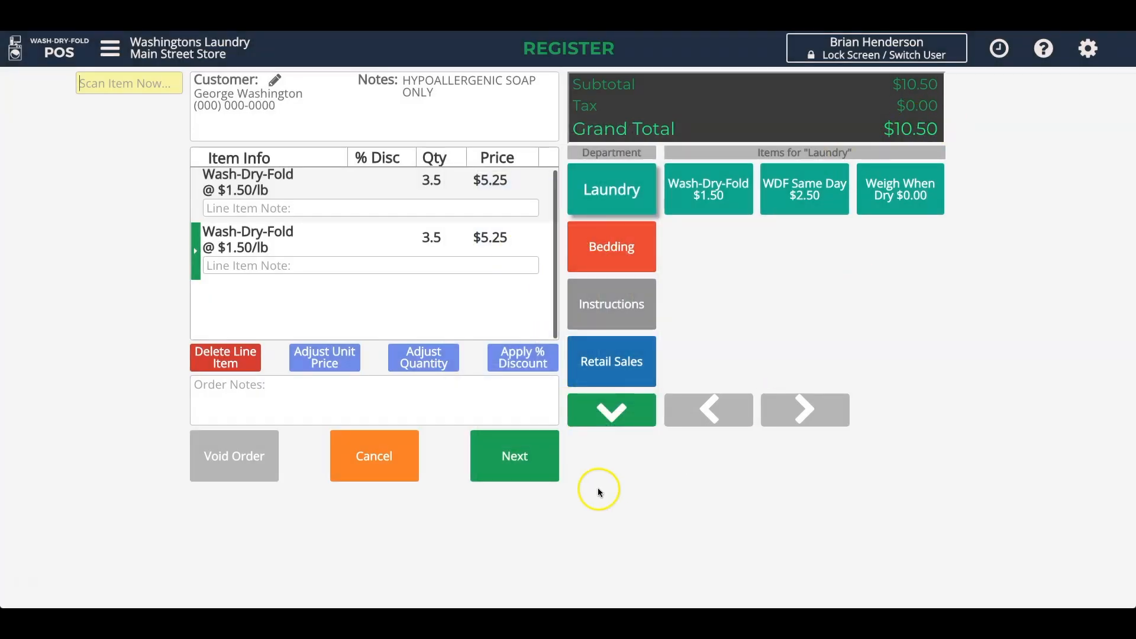
left_click(509, 479)
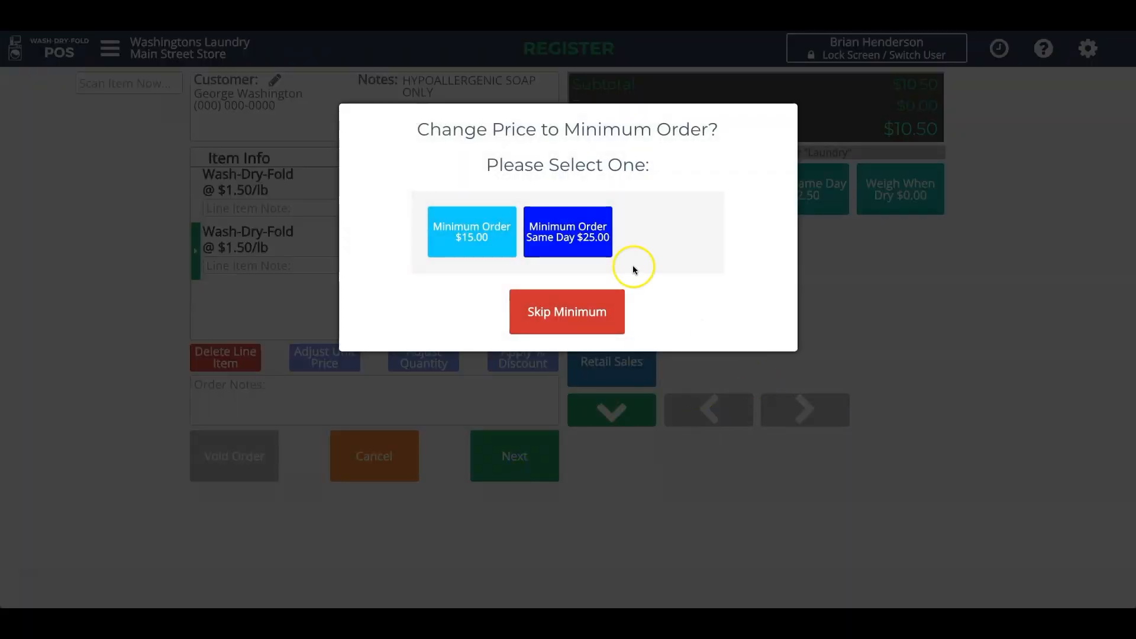
left_click(491, 247)
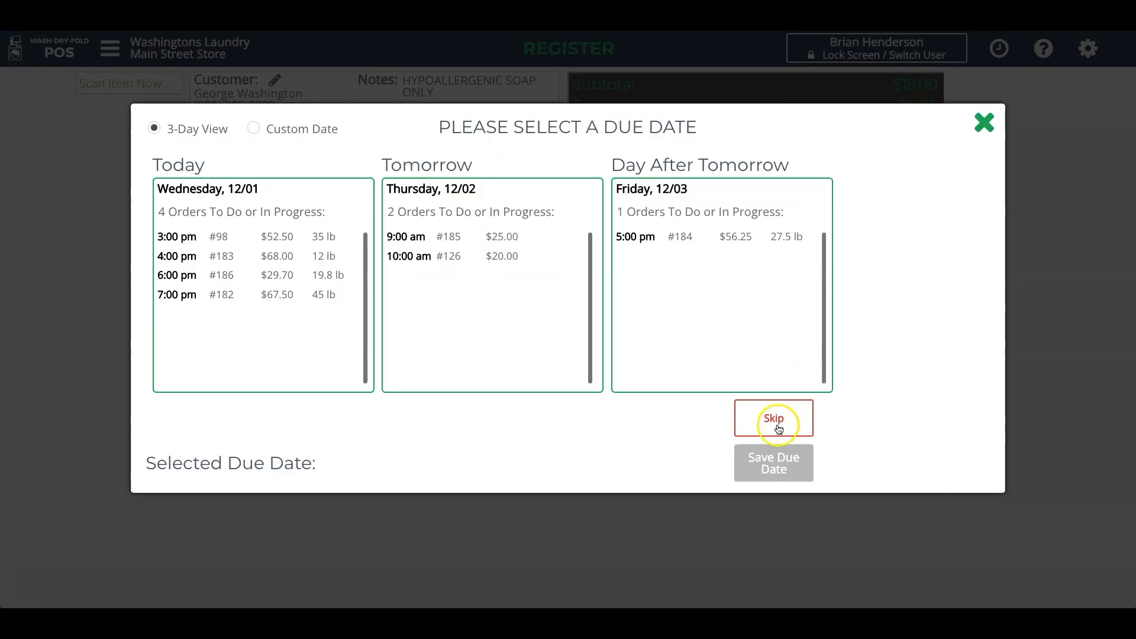
left_click(777, 425)
left_click(899, 436)
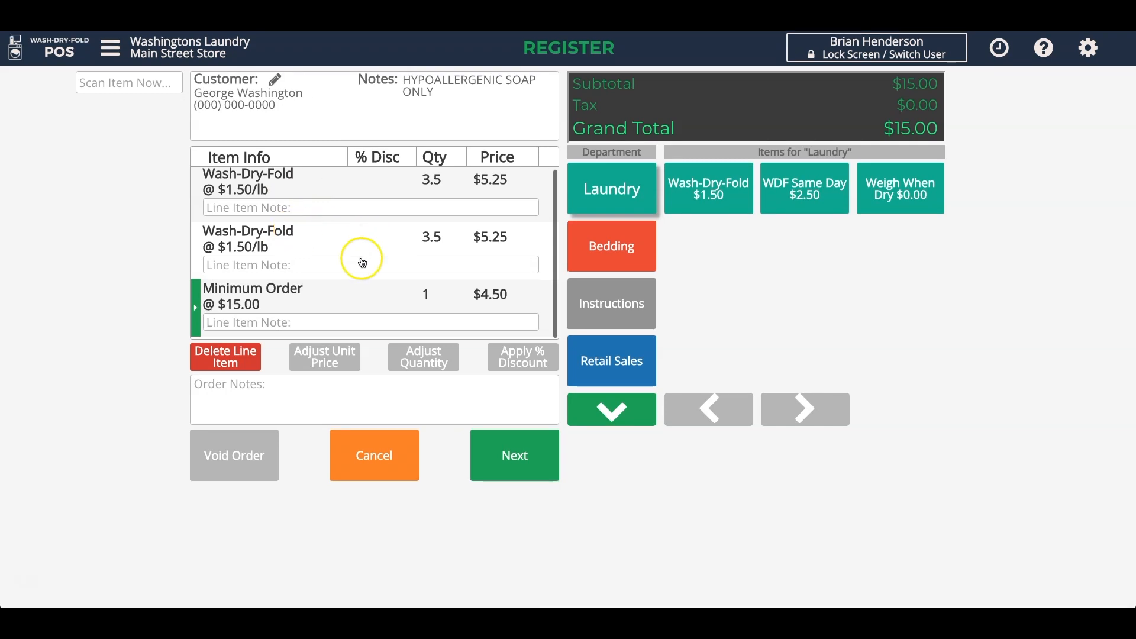
Step: Remove the Minimum Order line and select the second Wash-Dry-Fold line
left_click(225, 357)
left_click(234, 358)
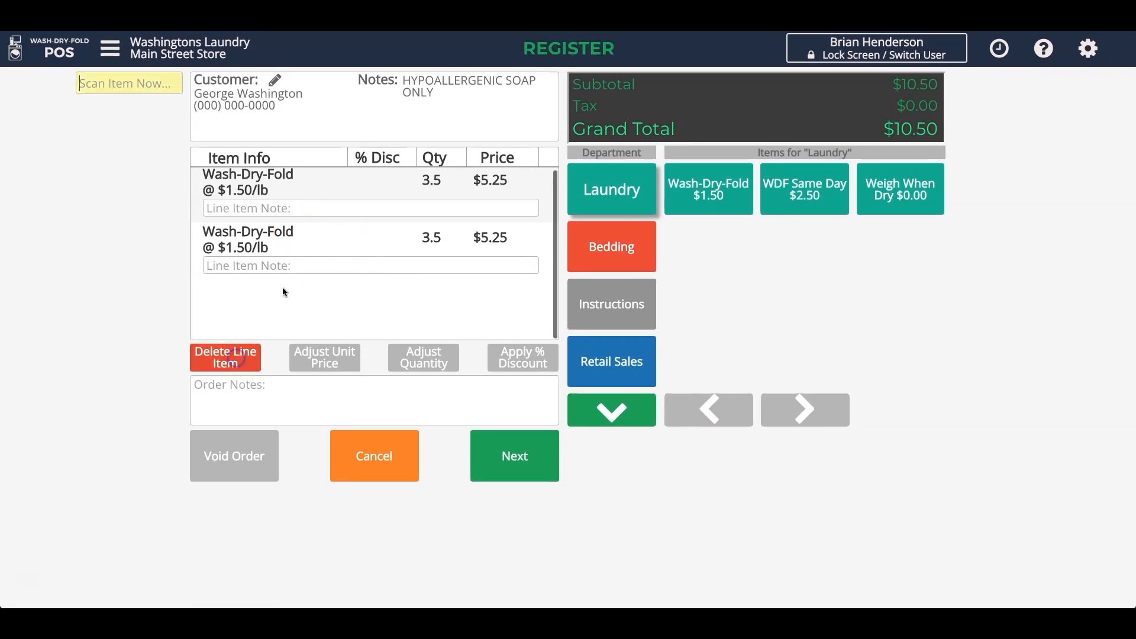
left_click(347, 190)
left_click(368, 236)
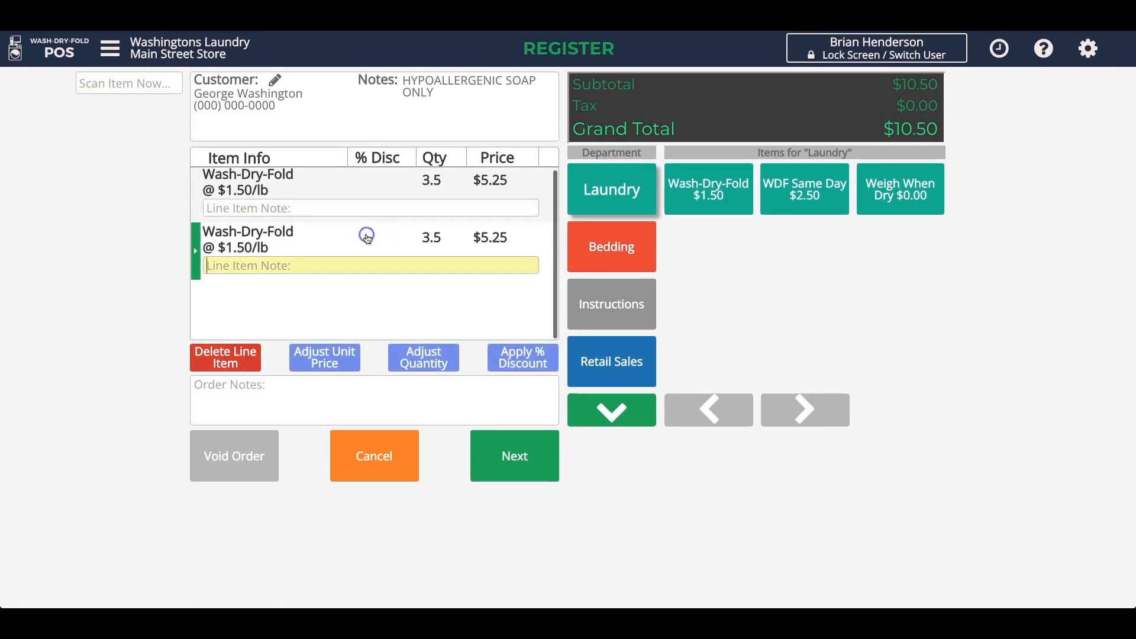
Step: Add one $3.00 Lint Roller from Retail Sales, apply the $15.00 Minimum Order and skip the due date
left_click(614, 374)
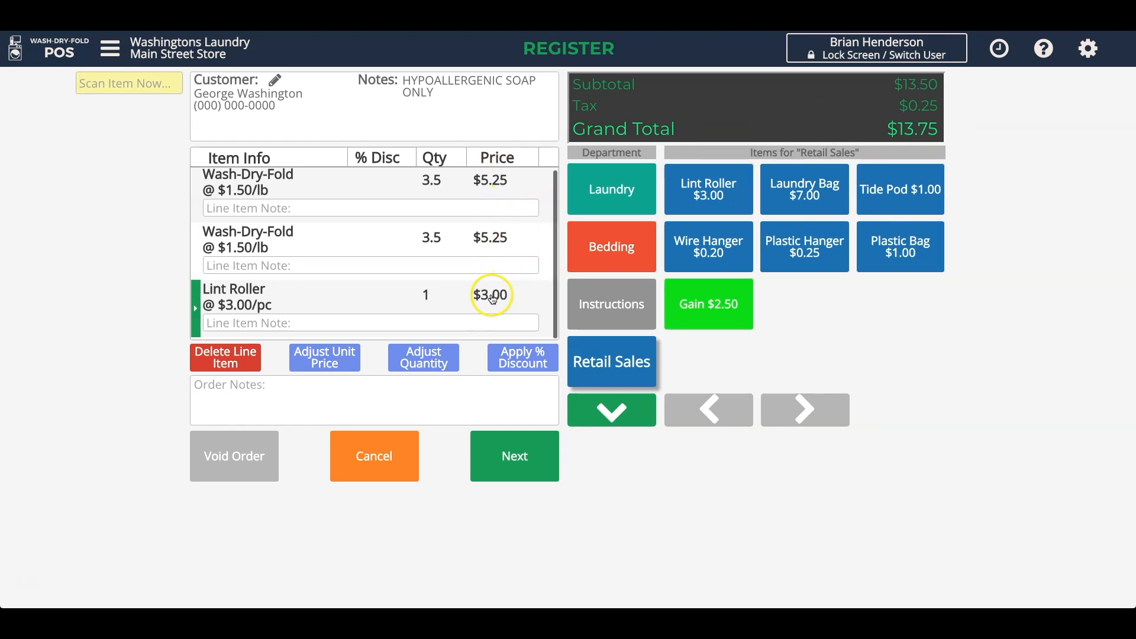
left_click(523, 467)
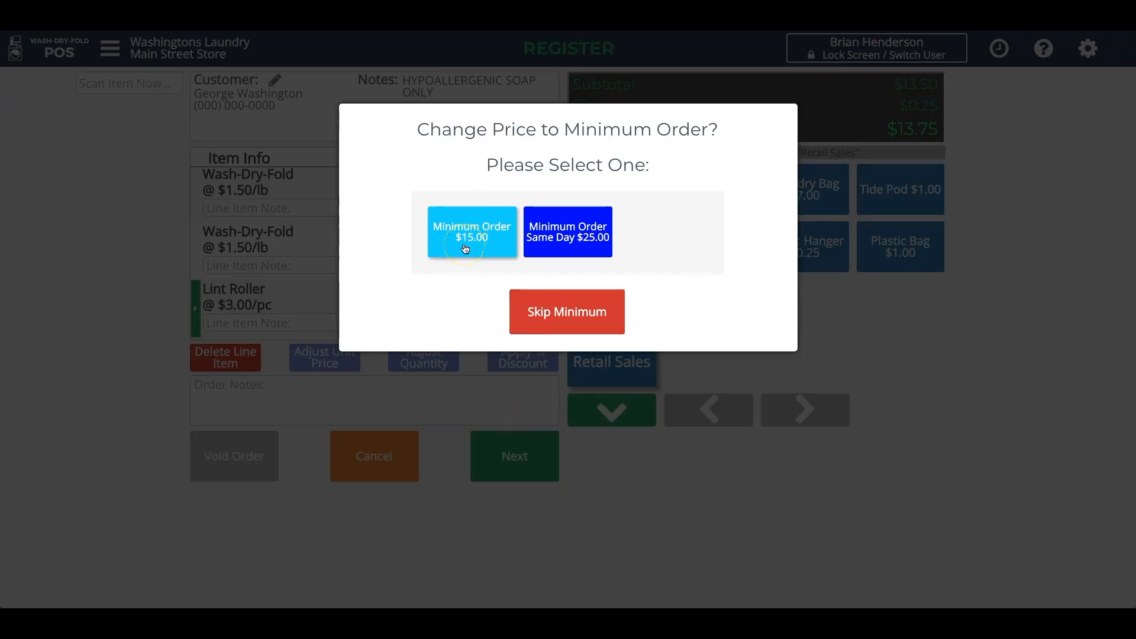
left_click(465, 249)
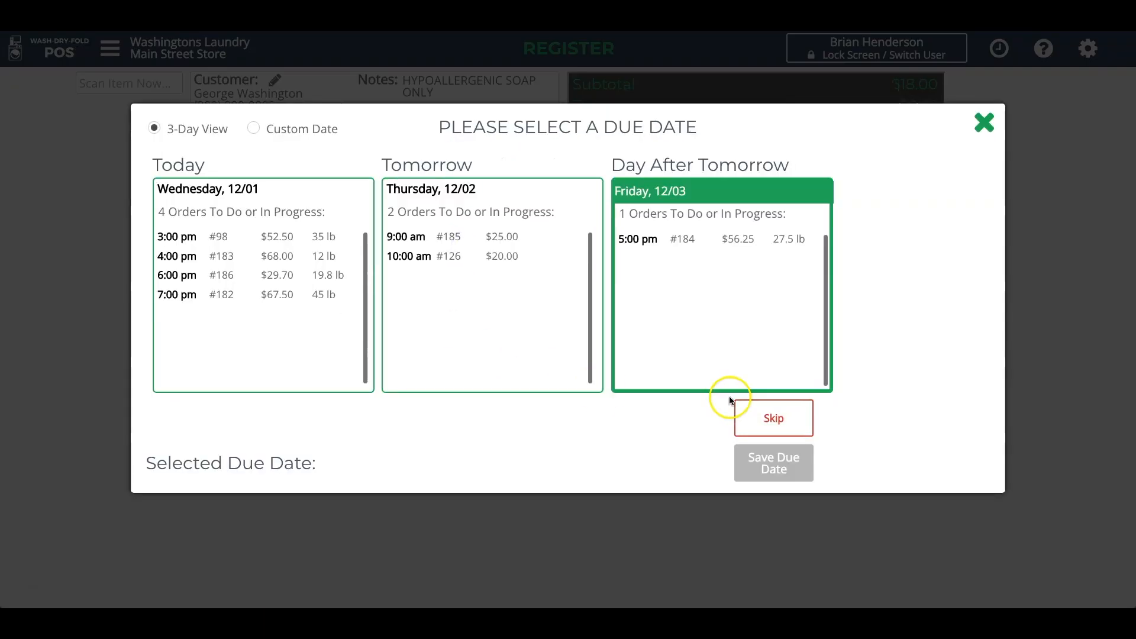
left_click(762, 429)
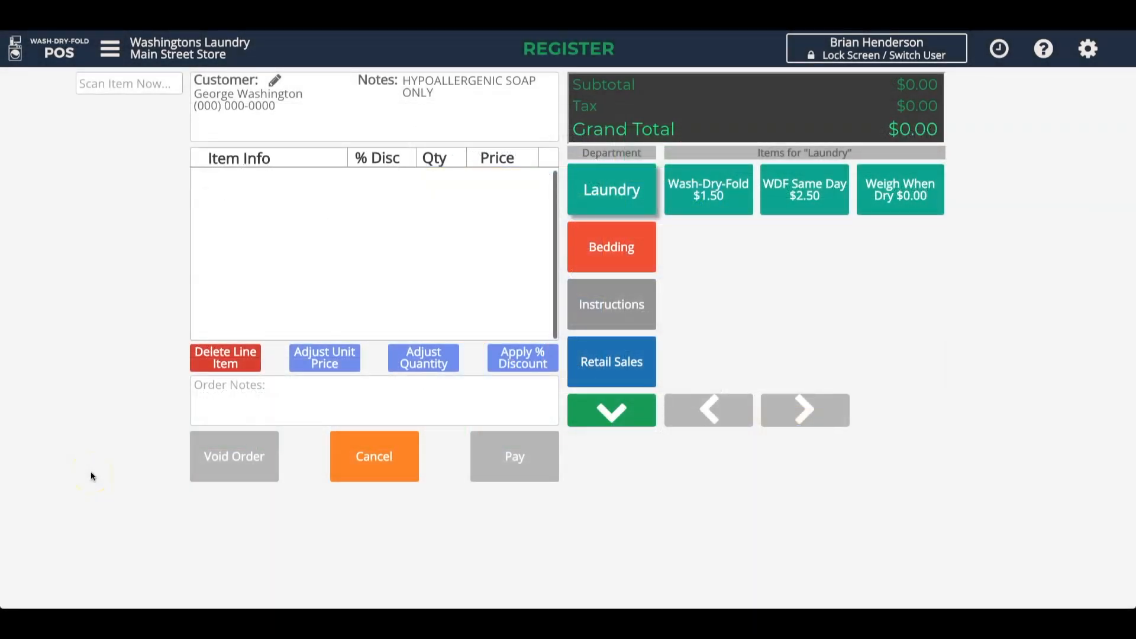
Step: Add two separate Wash-Dry-Fold lines of 3.5 lb each to the empty order
left_click(711, 194)
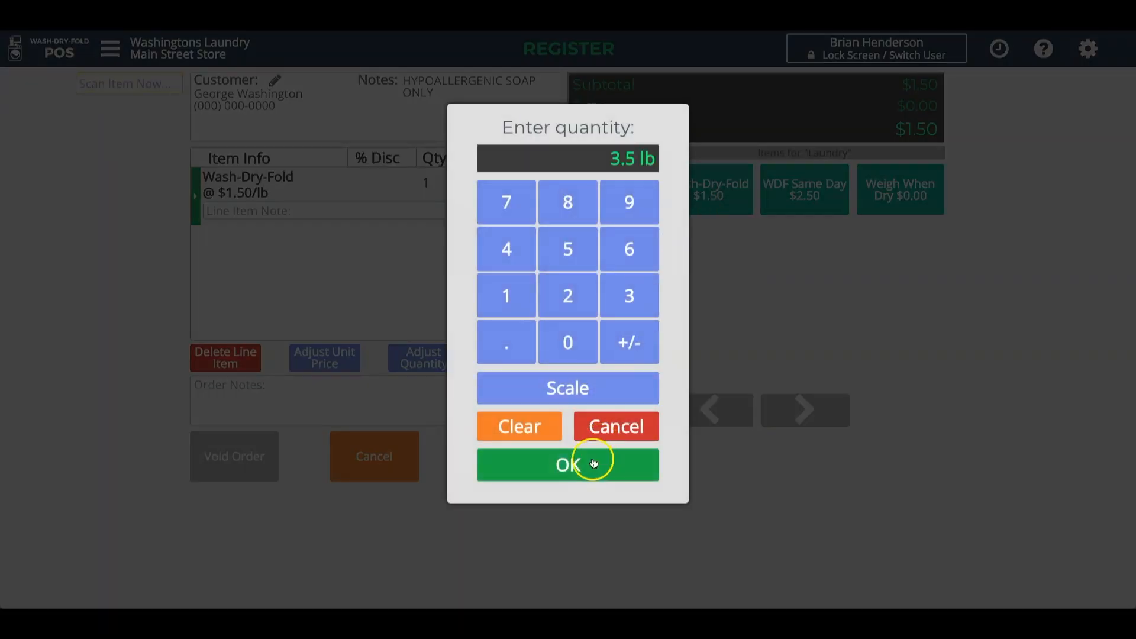
left_click(583, 472)
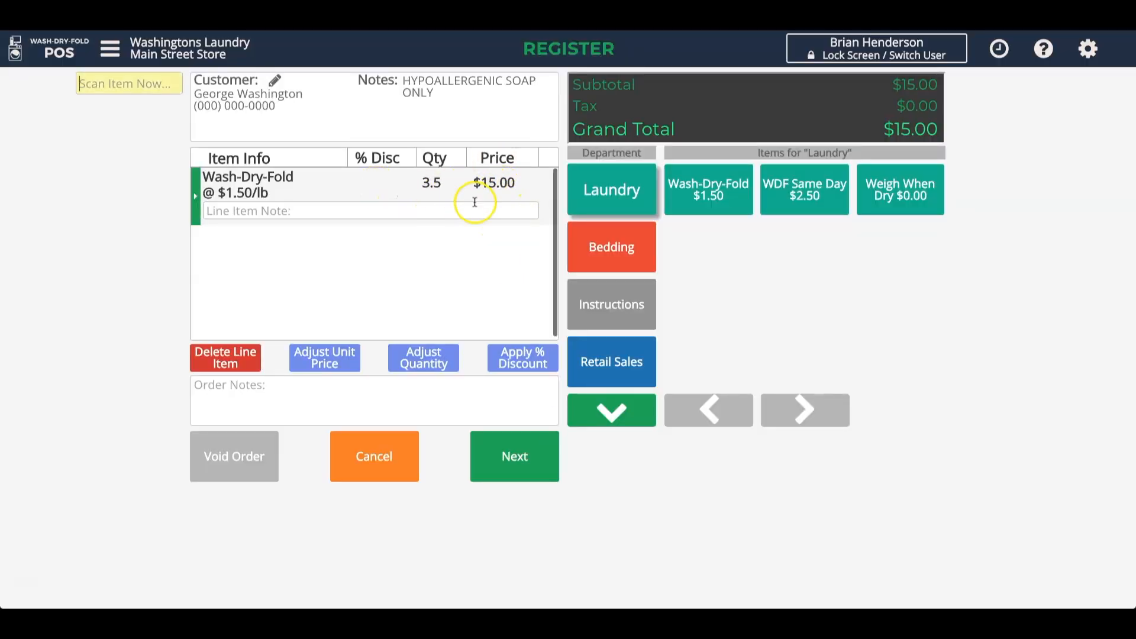
left_click(718, 191)
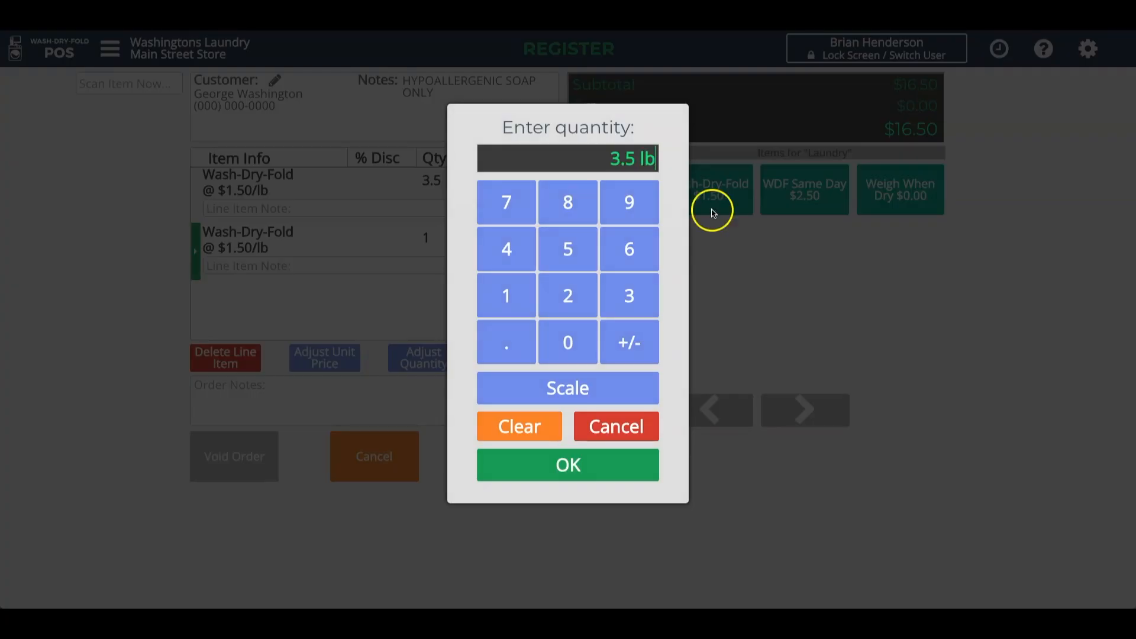
left_click(581, 466)
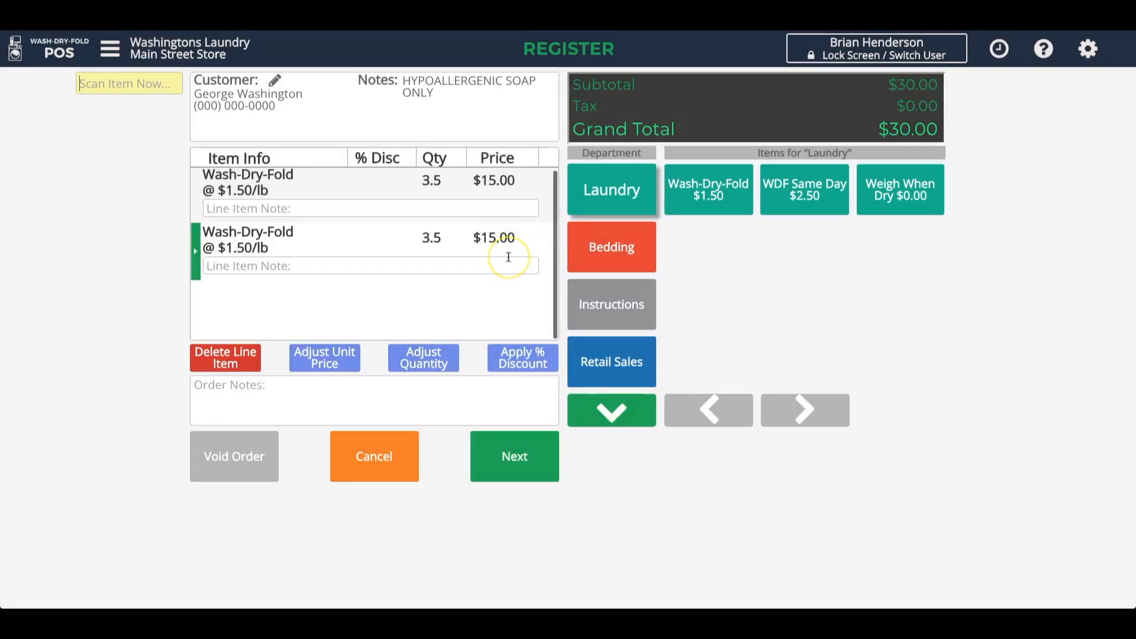
left_click(505, 258)
Step: Open the Wash-Dry-Fold item's properties in the store inventory and clear its Minimum Price
left_click(109, 50)
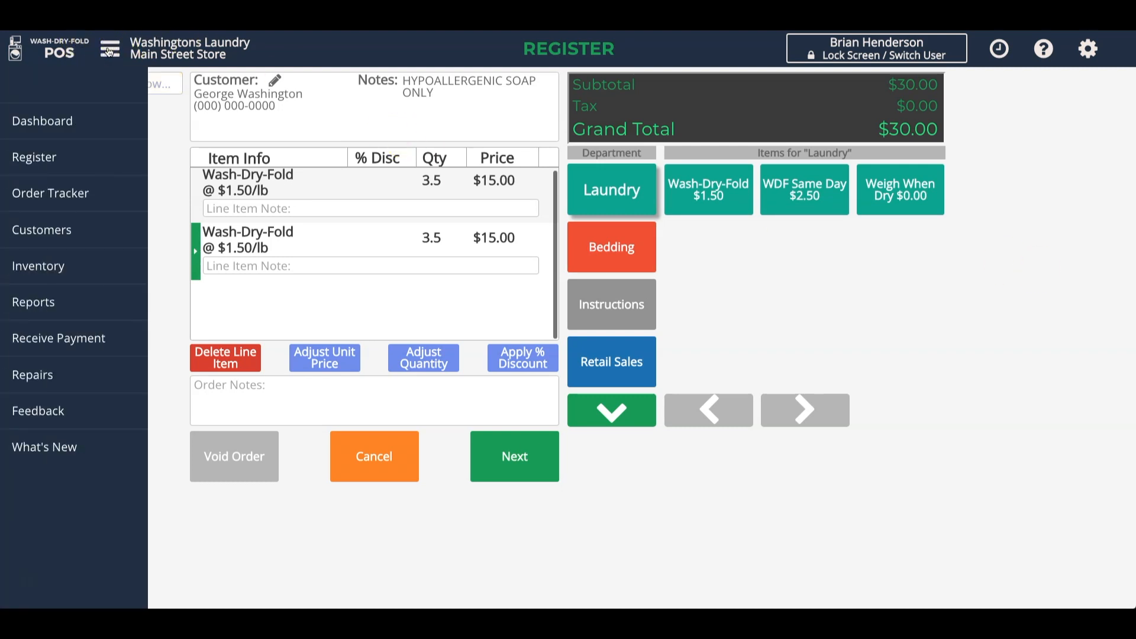
left_click(77, 269)
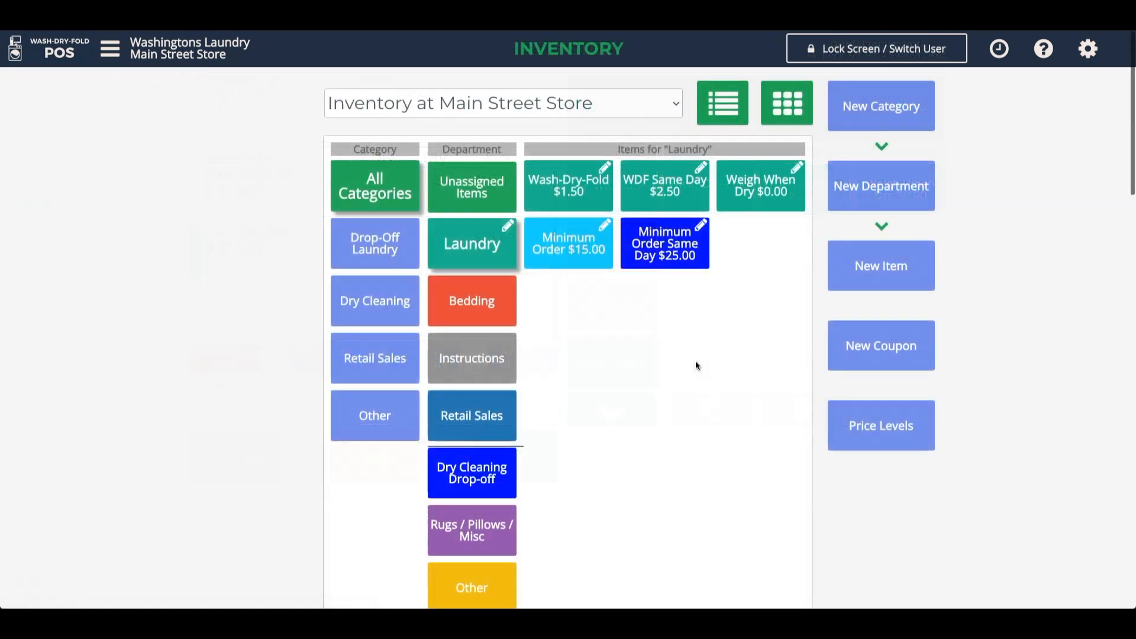
left_click(582, 201)
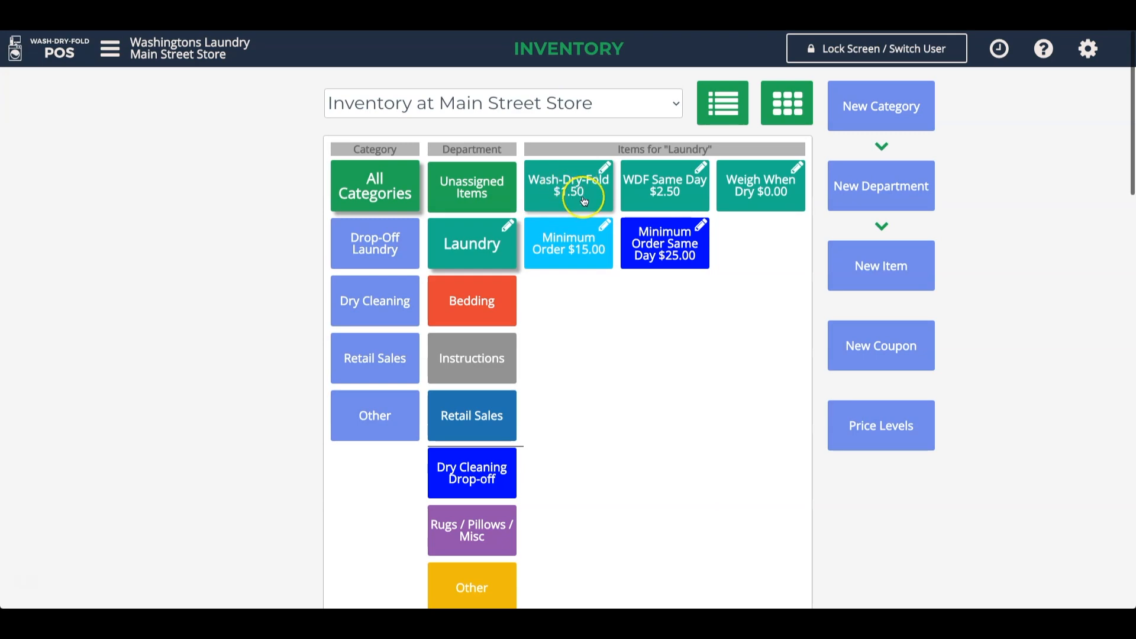
left_click(583, 200)
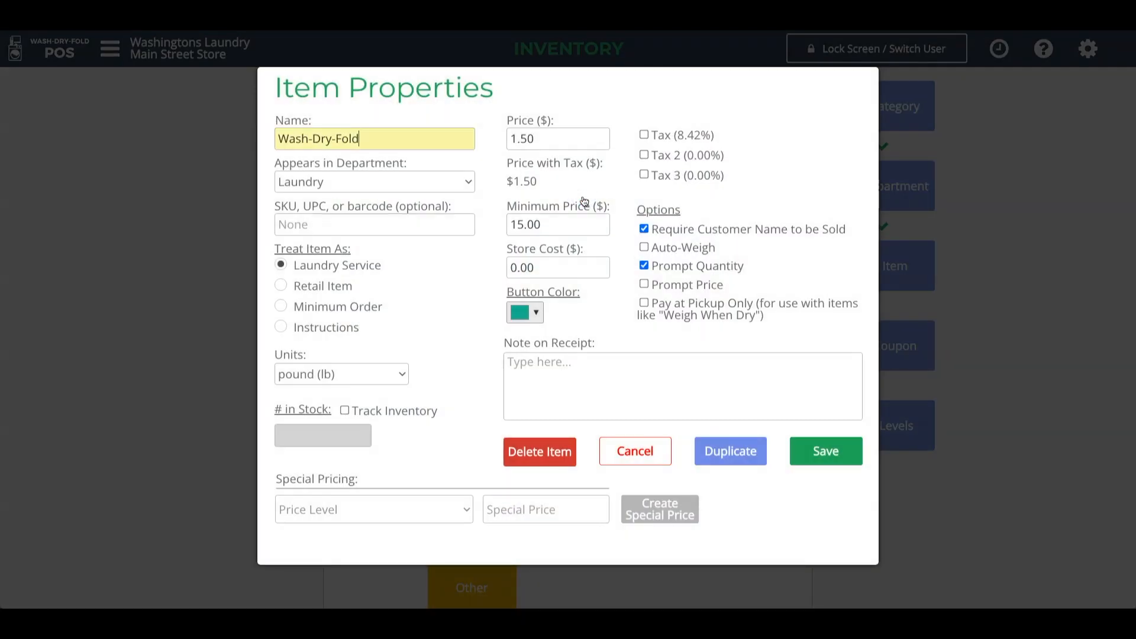
left_click_drag(564, 224, 492, 224)
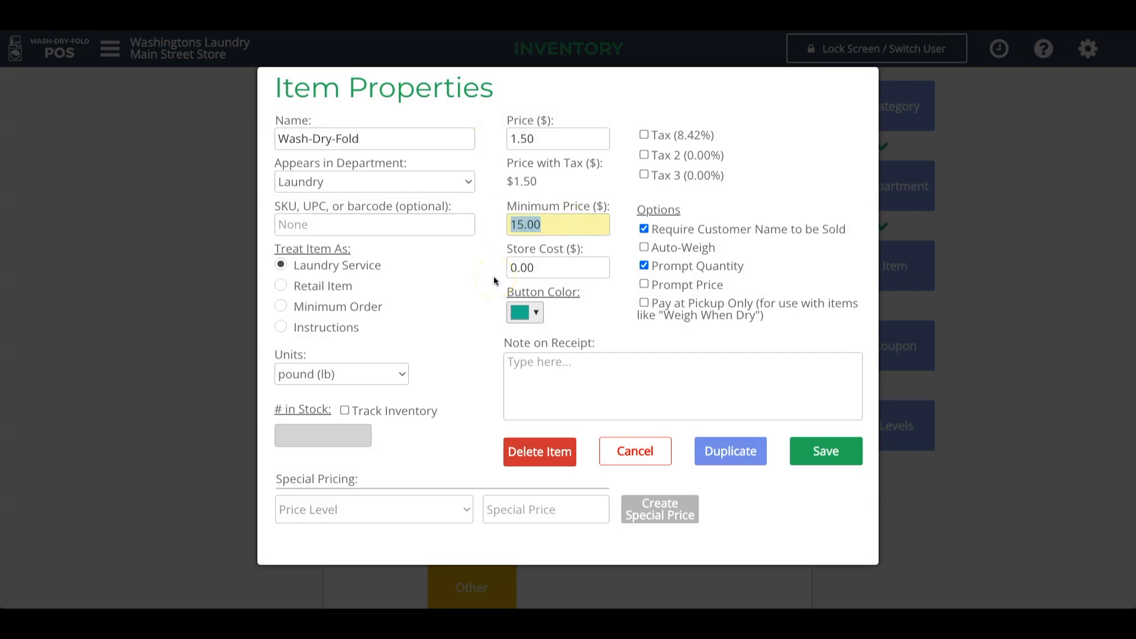
key("BackSpace")
left_click(502, 237)
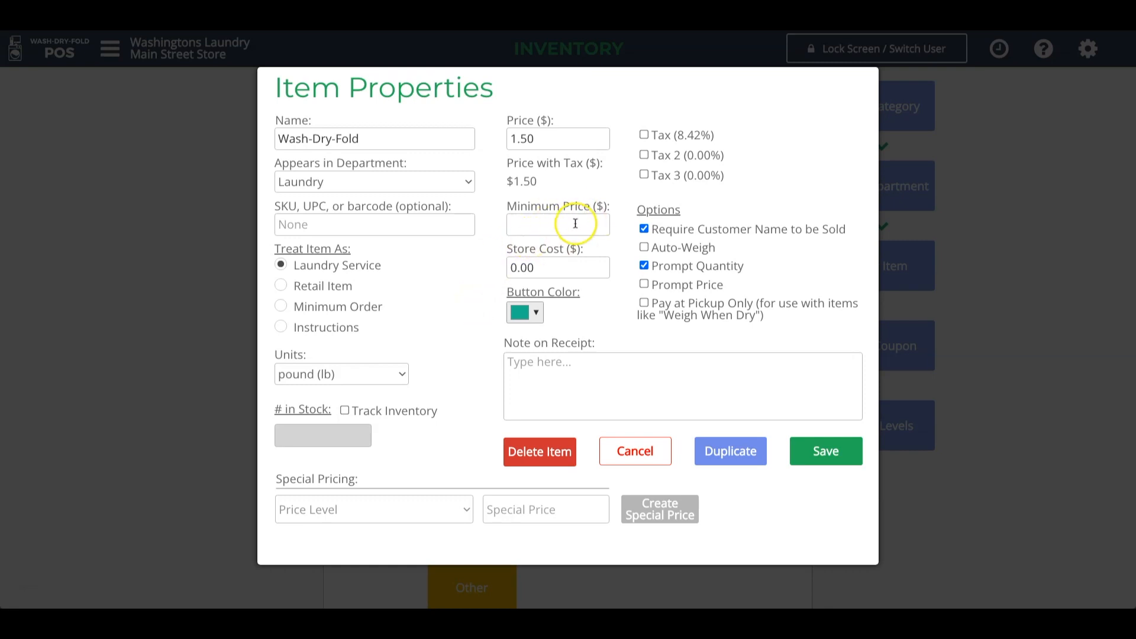
Step: Try switching the Prompt Quantity and Auto-Weigh options off and on for the Wash-Dry-Fold item
left_click(644, 265)
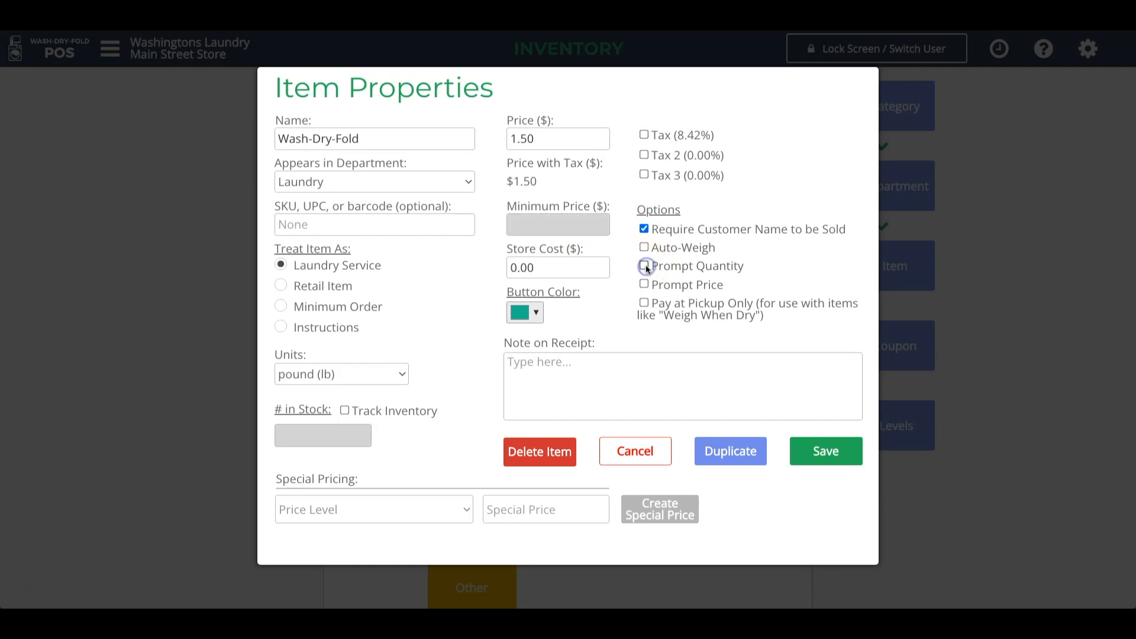
left_click(644, 247)
left_click(644, 248)
left_click(644, 266)
left_click(645, 266)
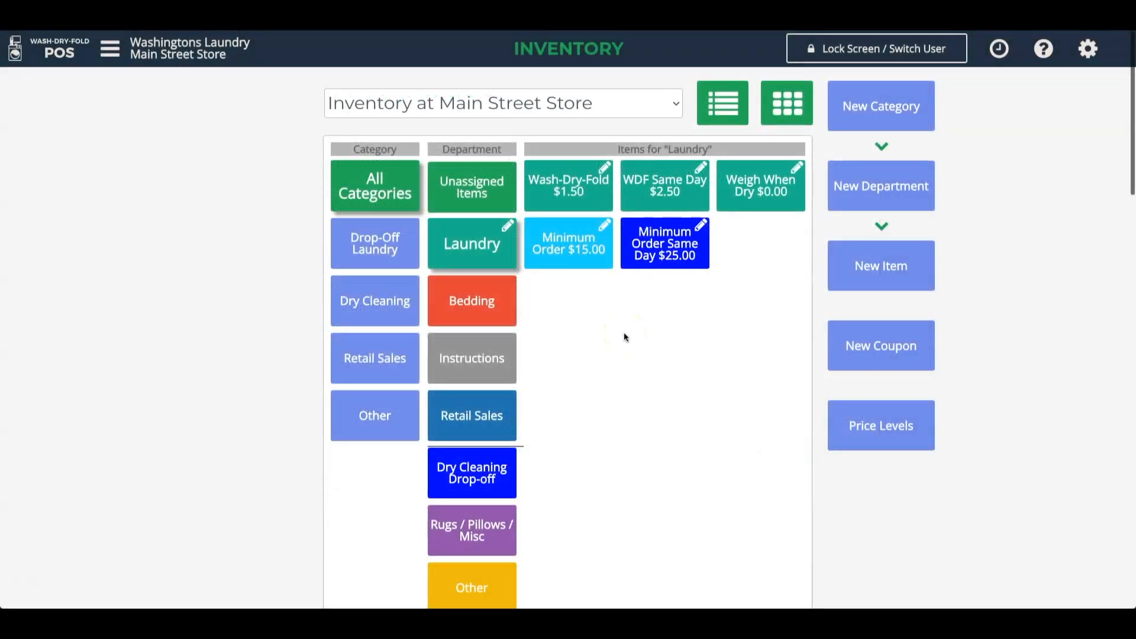
Step: Open the item properties of the $15.00 Minimum Order in the Laundry department
left_click(575, 243)
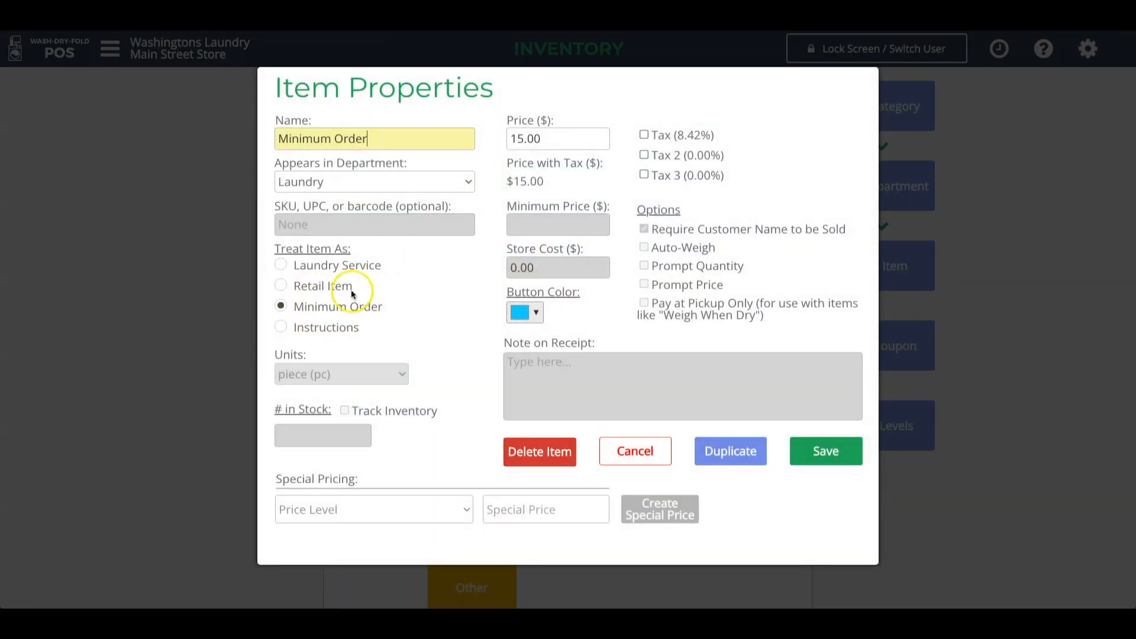